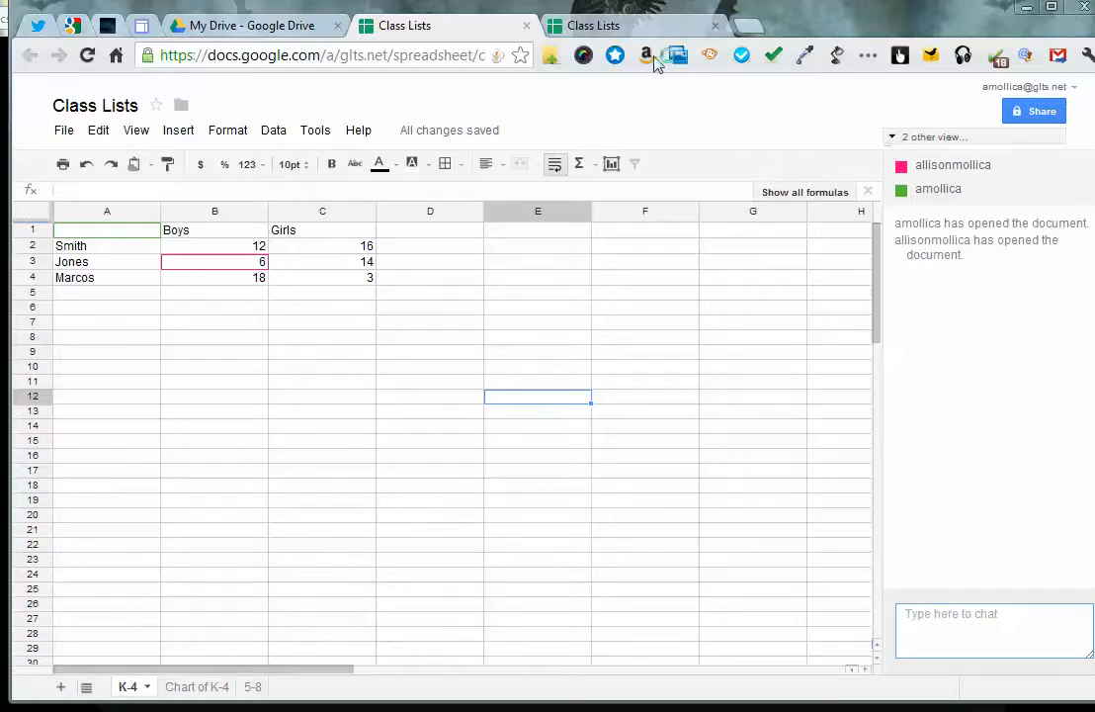
pyautogui.moveTo(235, 271)
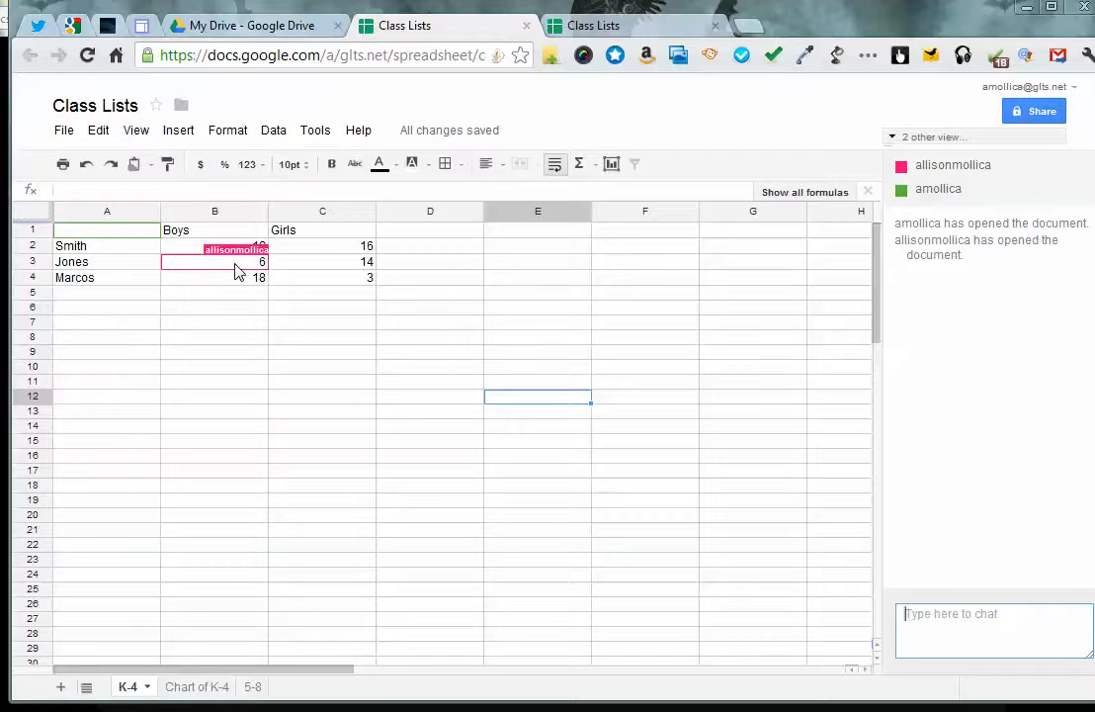
pyautogui.click(365, 262)
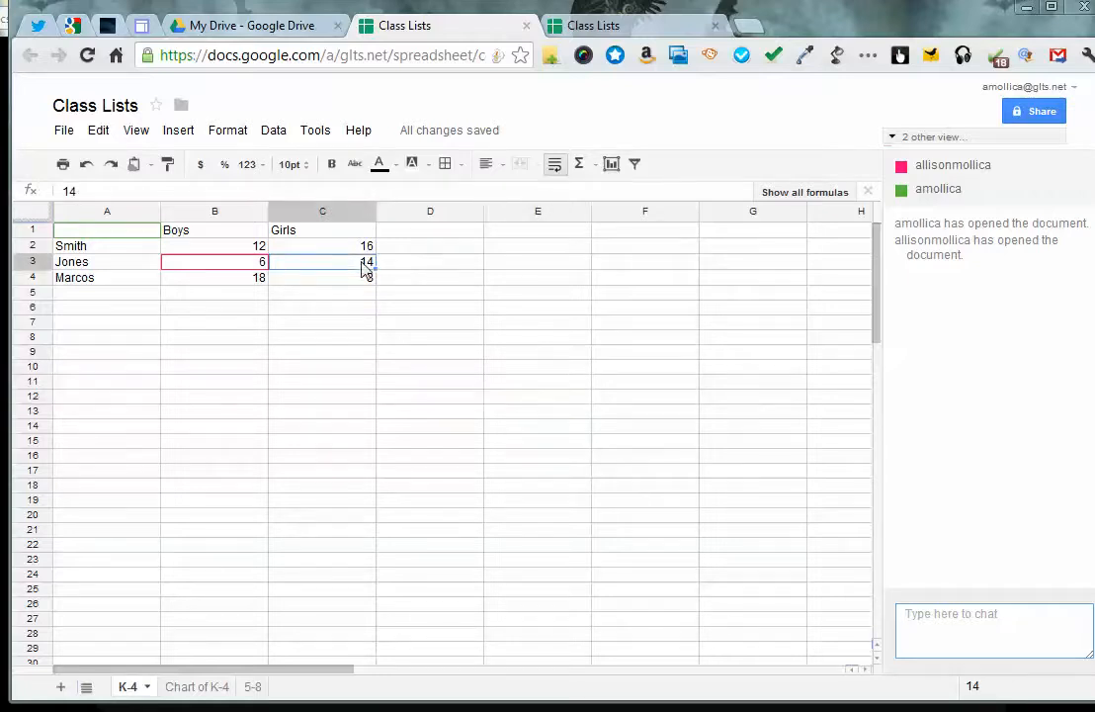
pyautogui.click(180, 134)
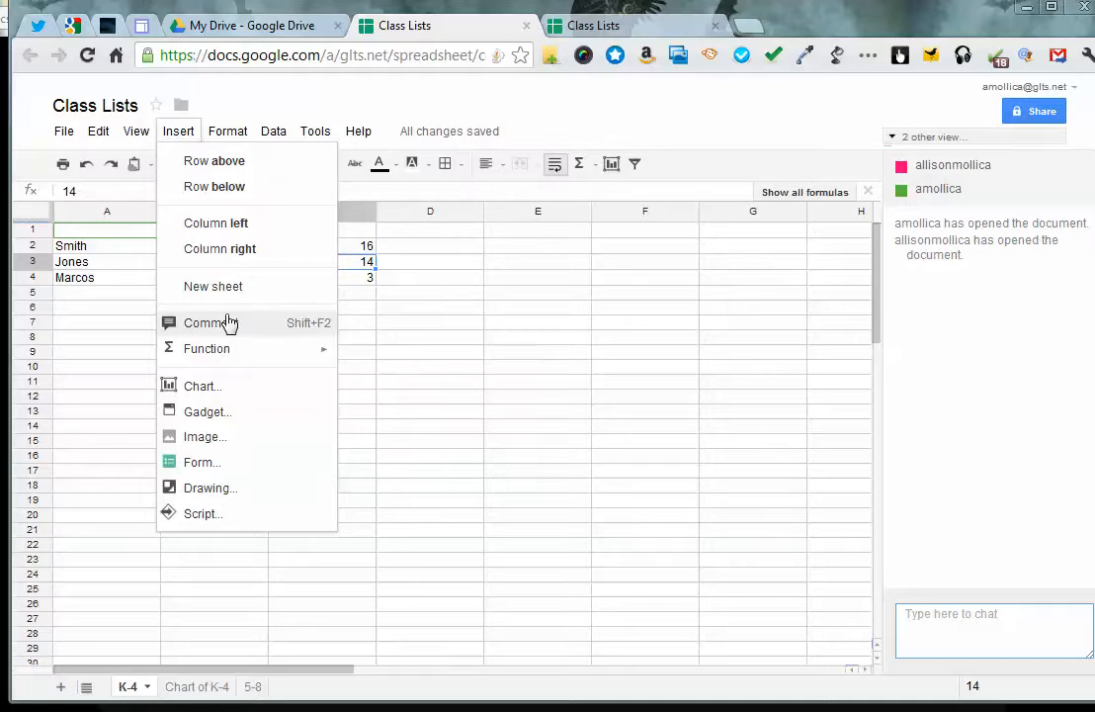
pyautogui.click(525, 356)
# Add a comment to cell C2 reading "We should move some of these girls to" followed by the name of the teacher in row 4
pyautogui.click(332, 254)
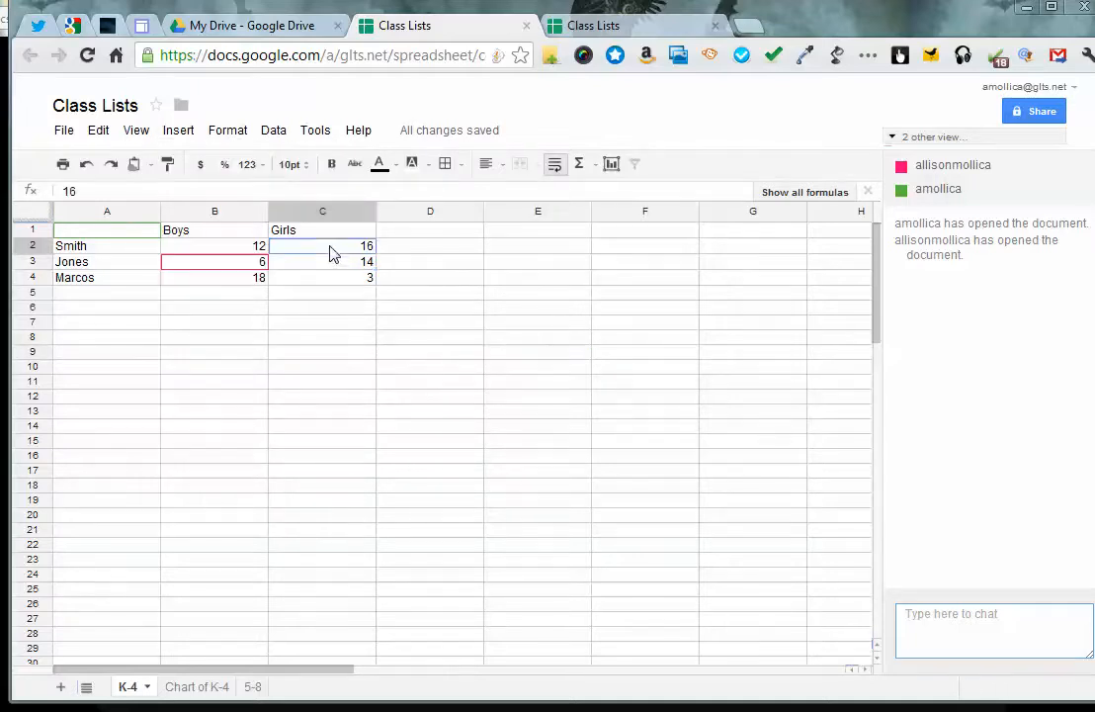
pyautogui.click(180, 134)
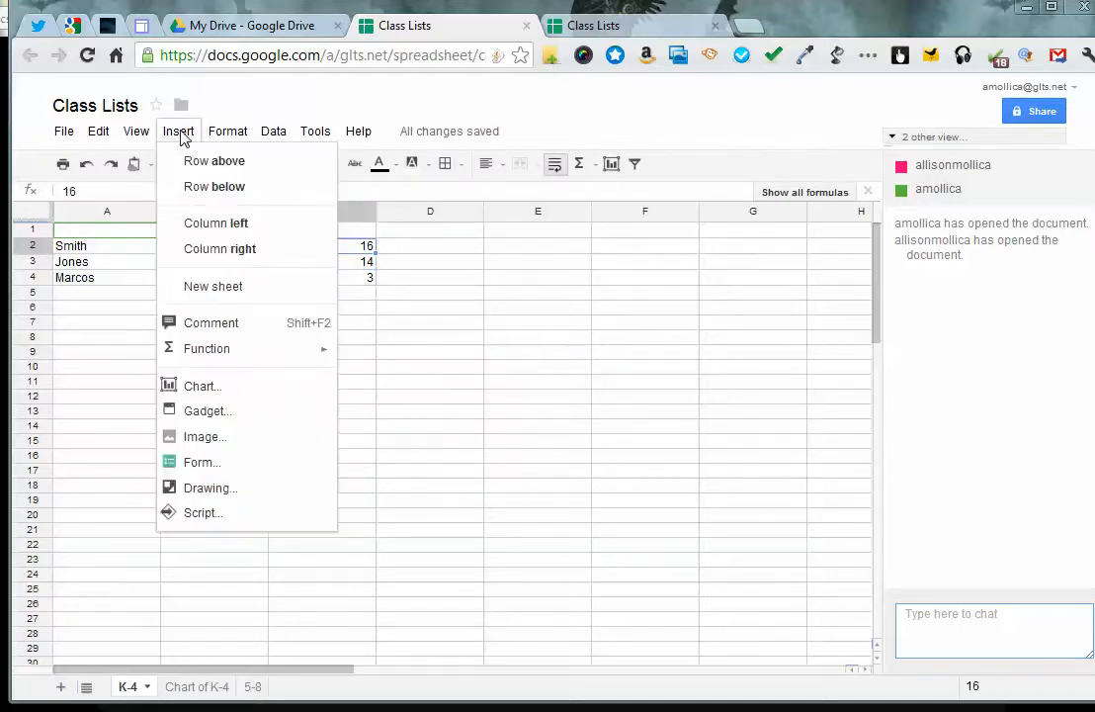
pyautogui.click(230, 329)
pyautogui.write('We should move some of these girls to Marcos')
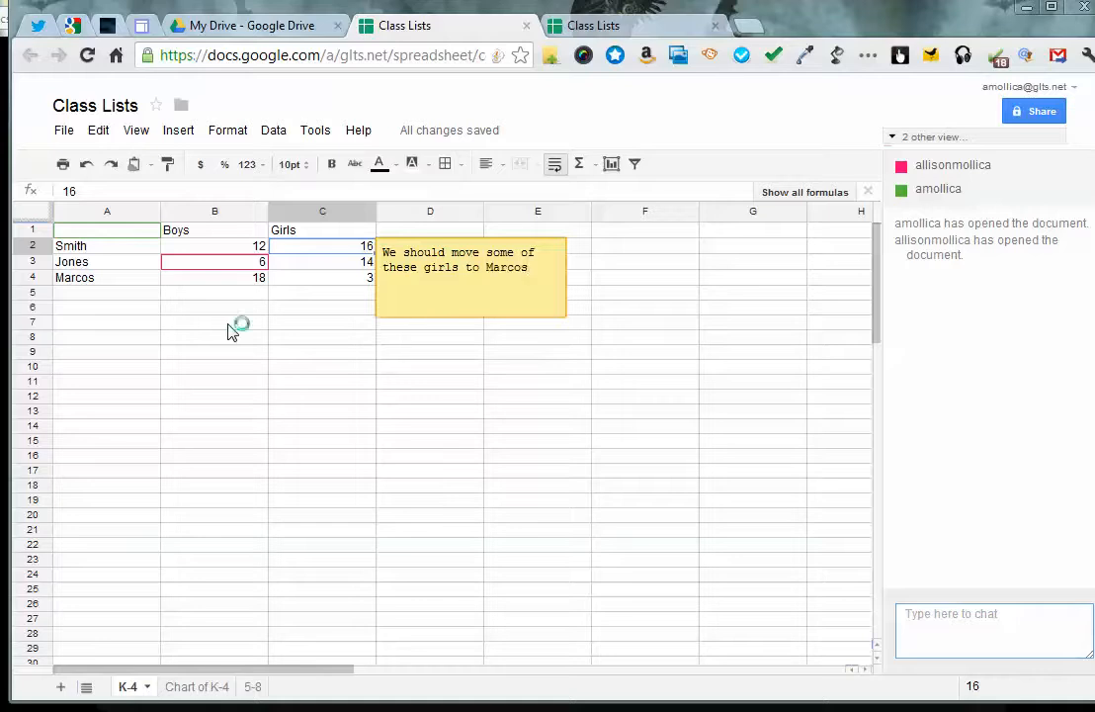
pyautogui.click(368, 416)
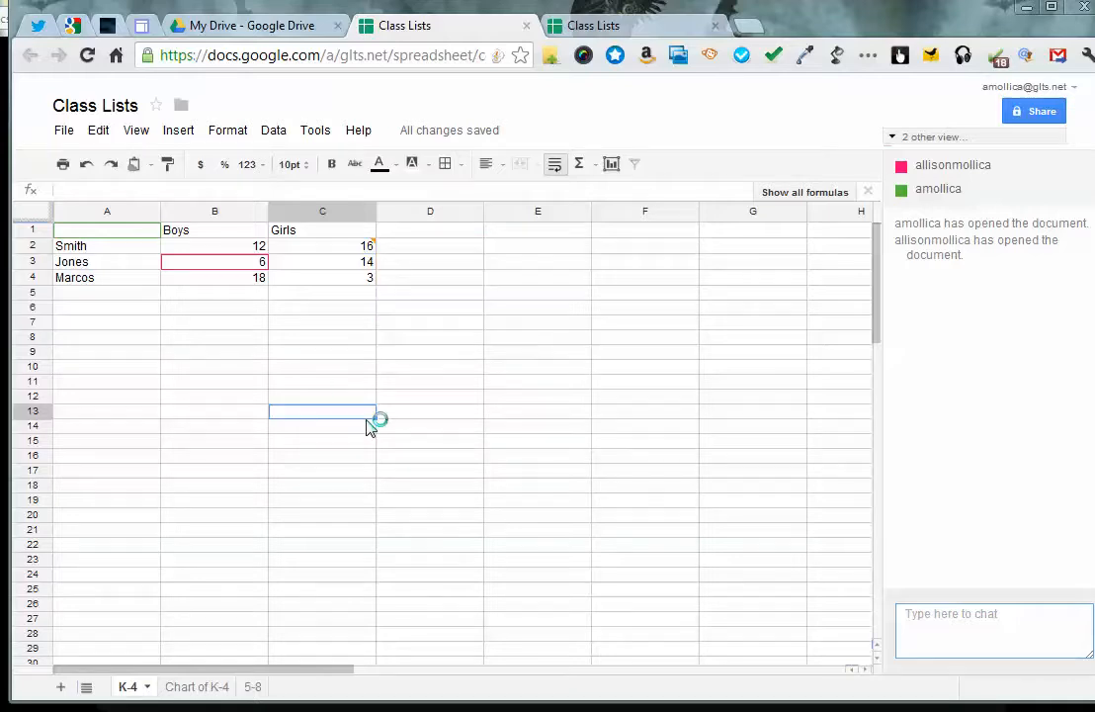
# Protect the 5-8 sheet with editing limited to "Me, and the collaborators selected below", leaving the listed collaborator unselected
pyautogui.moveTo(378, 242)
pyautogui.click(146, 689)
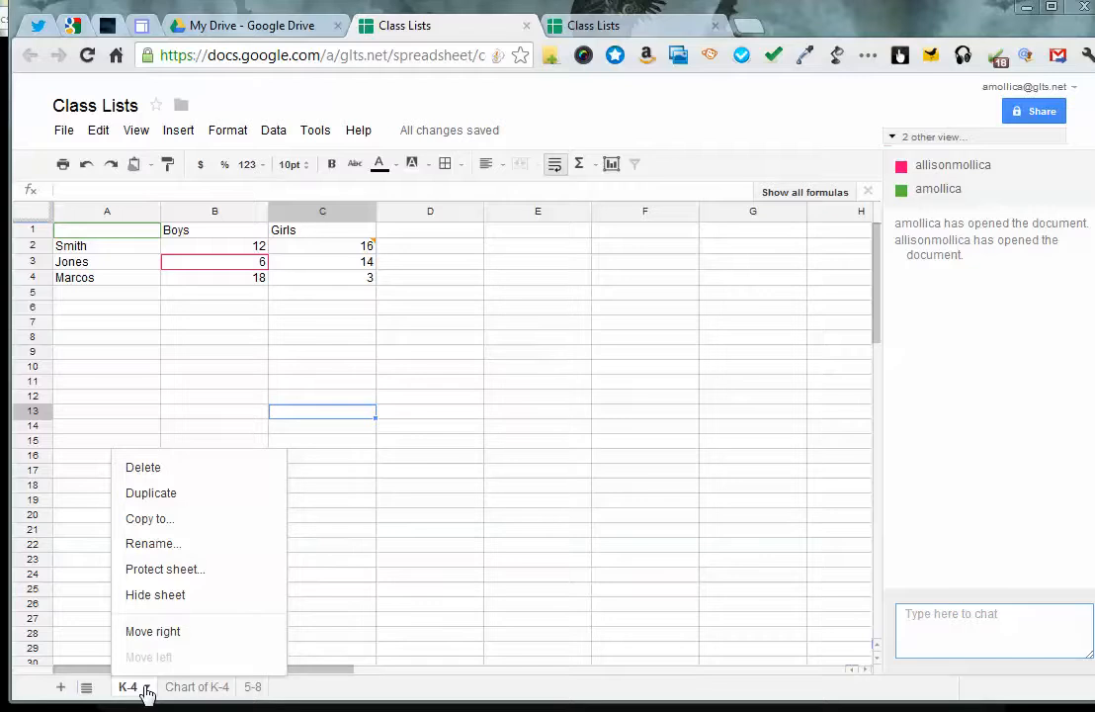
pyautogui.click(253, 689)
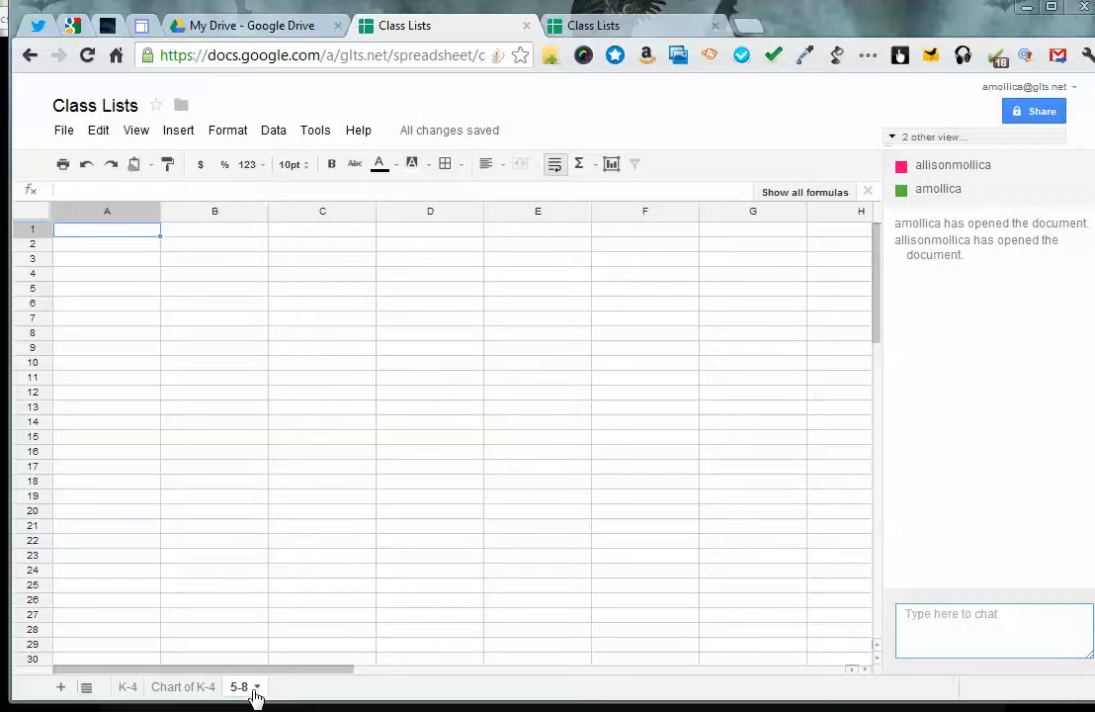
pyautogui.click(258, 689)
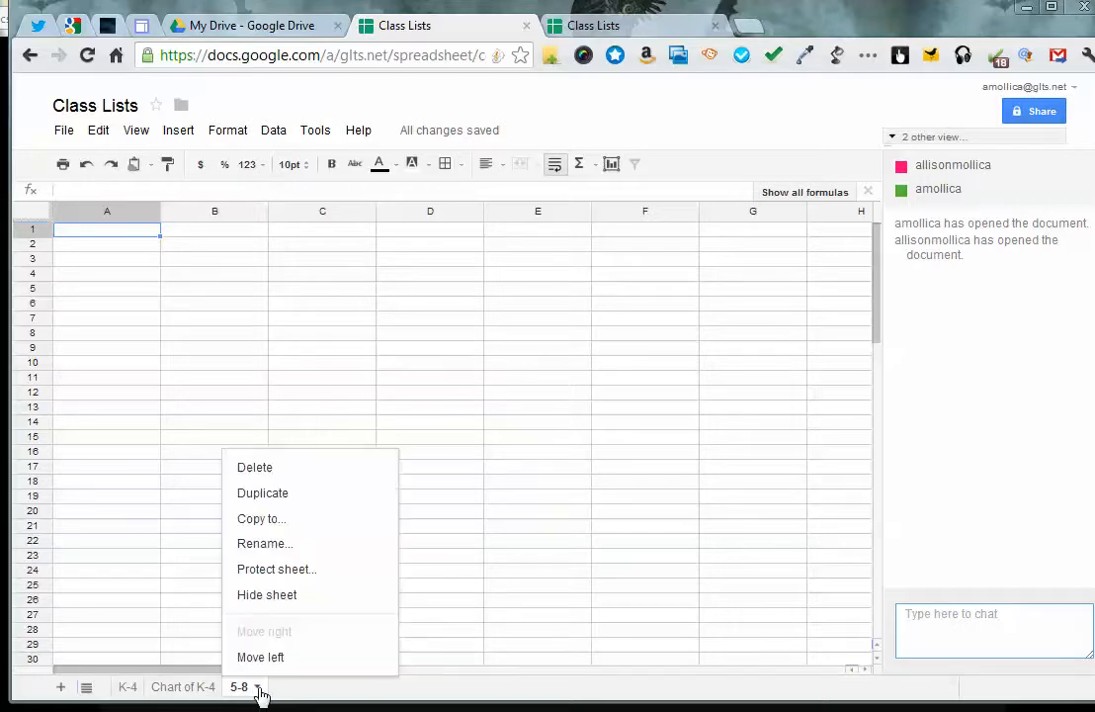
pyautogui.click(286, 571)
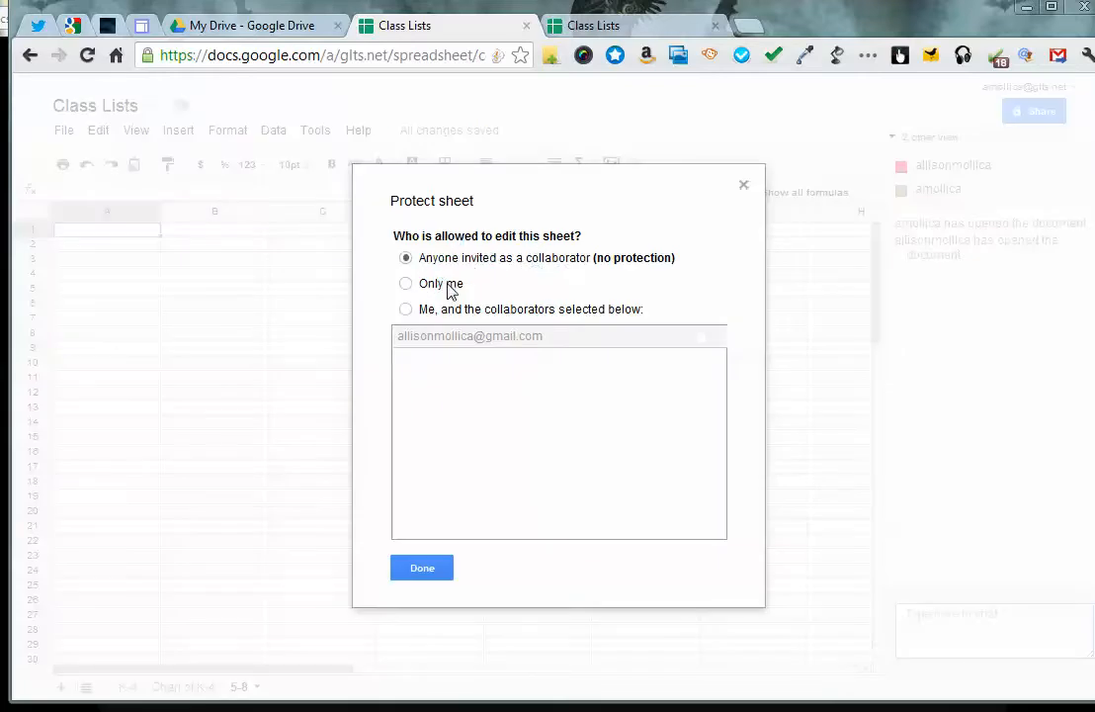
pyautogui.click(405, 309)
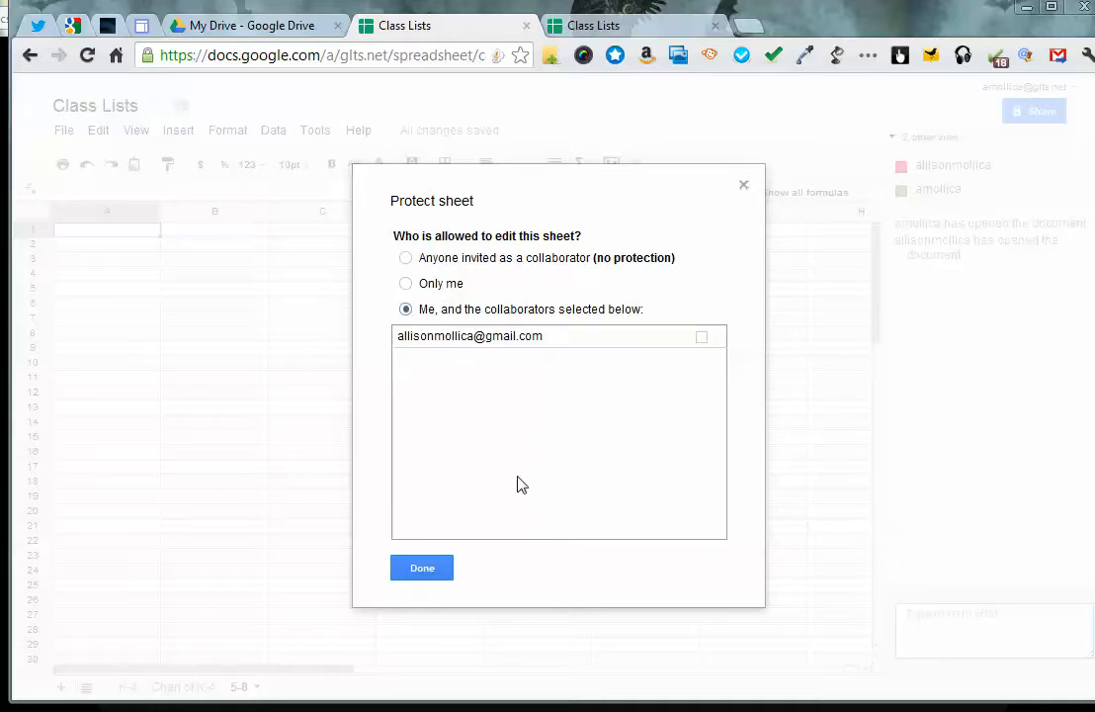
pyautogui.click(423, 568)
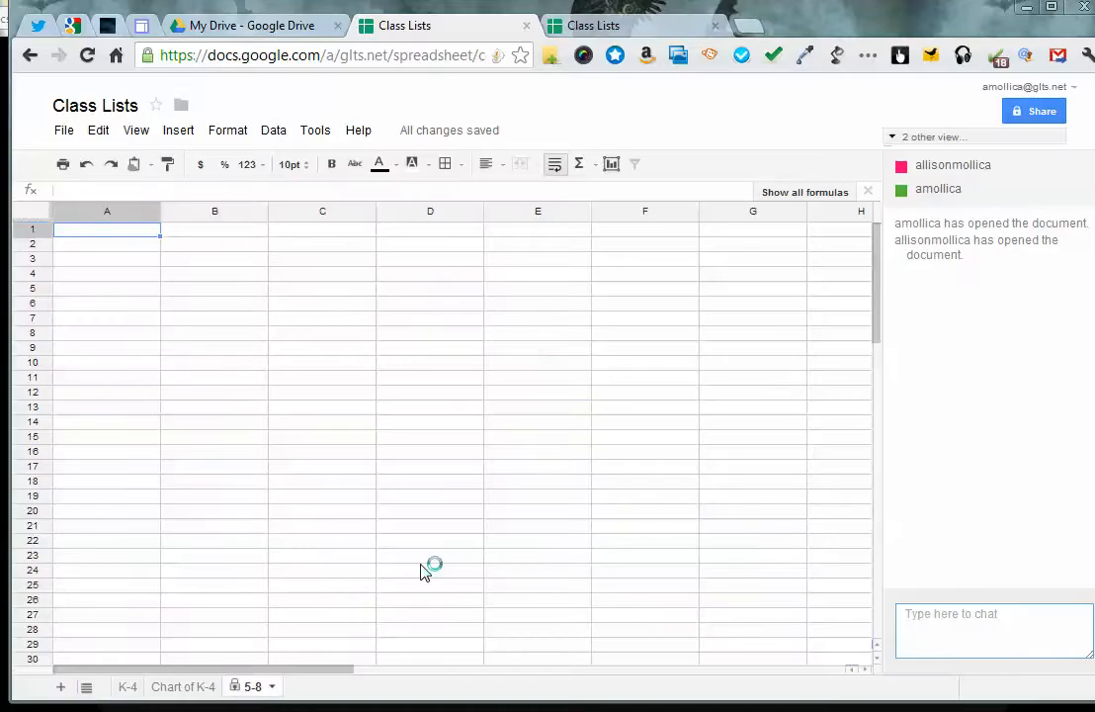
# From the K-4 sheet, try notification rules for any changes, changes on the 5-8 sheet and changes to a cell range
pyautogui.click(137, 689)
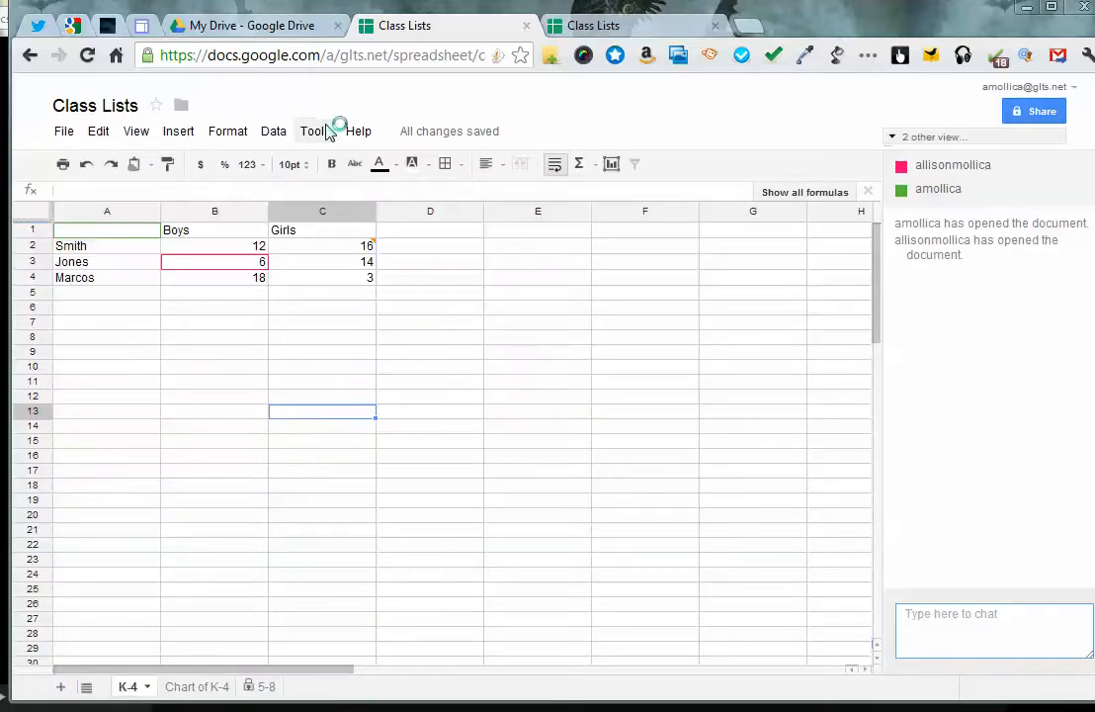
pyautogui.click(327, 133)
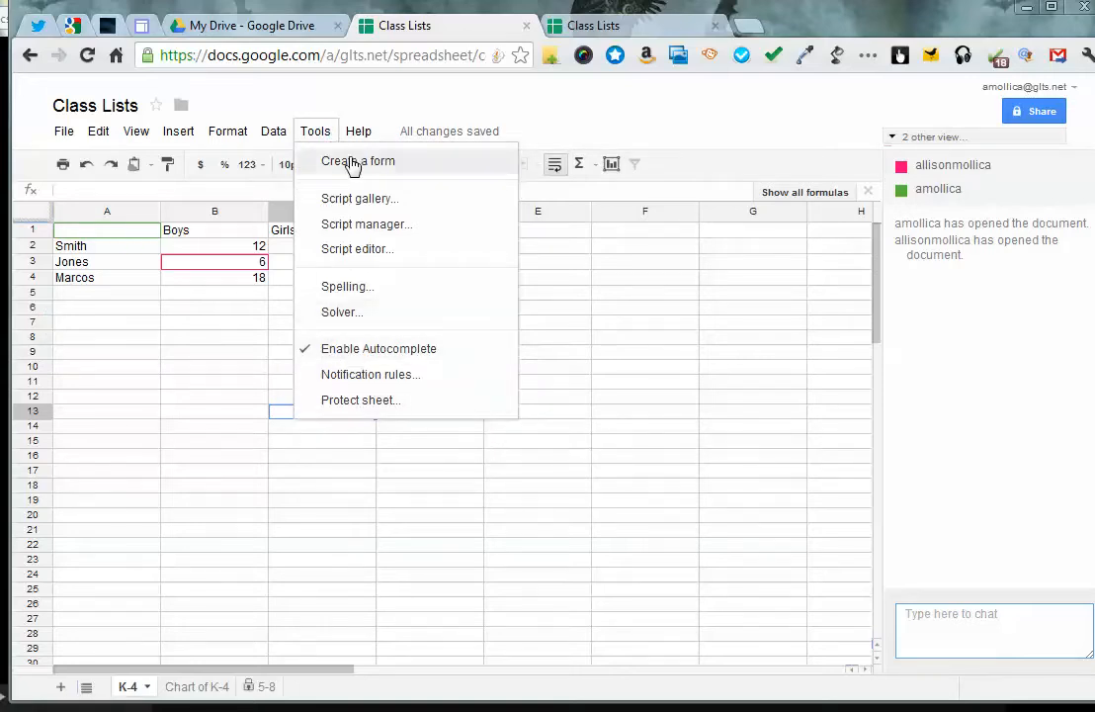
pyautogui.click(396, 376)
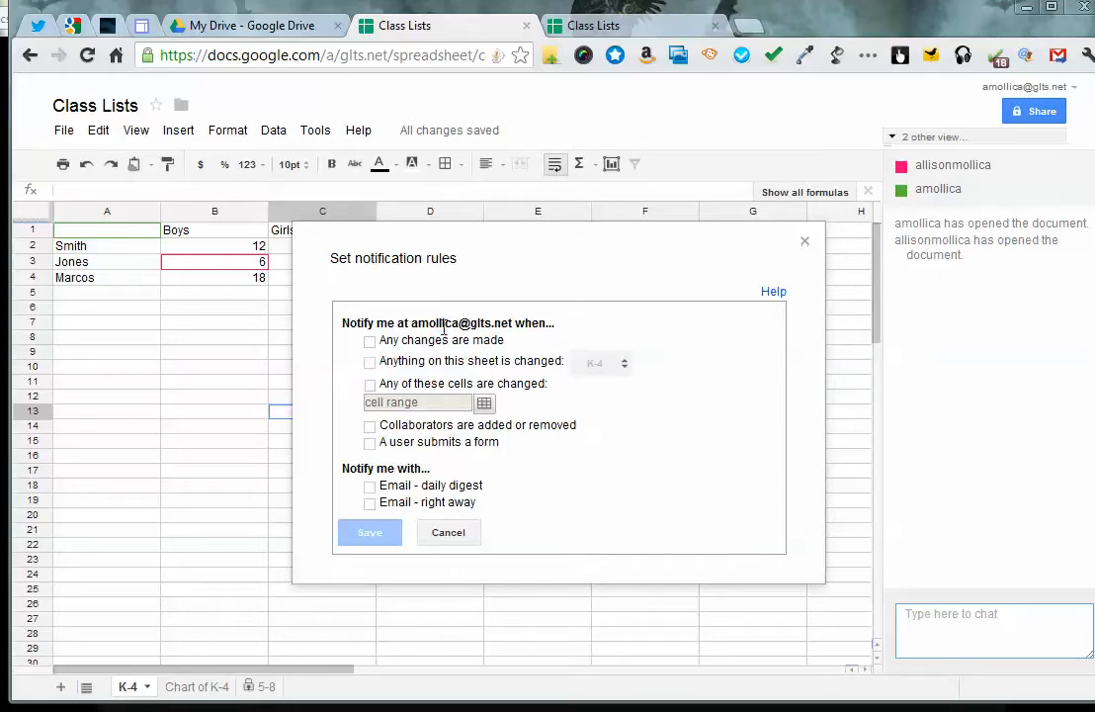
pyautogui.click(369, 341)
pyautogui.click(371, 362)
pyautogui.click(625, 365)
pyautogui.click(630, 387)
pyautogui.click(369, 383)
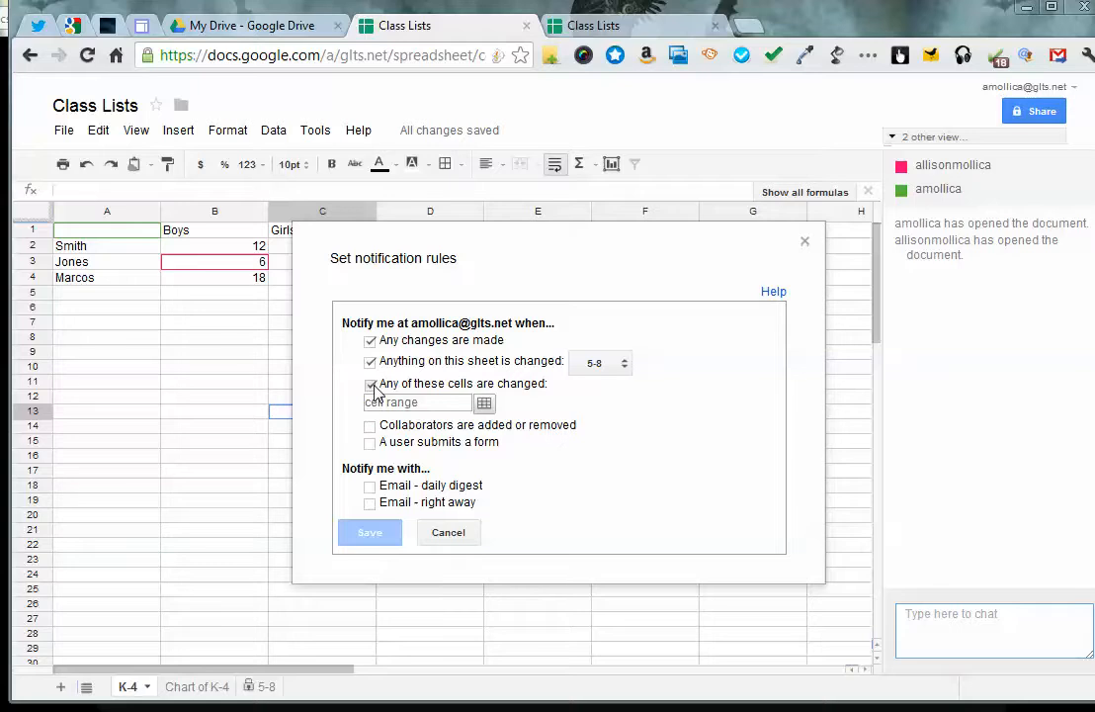
pyautogui.click(371, 387)
pyautogui.click(370, 363)
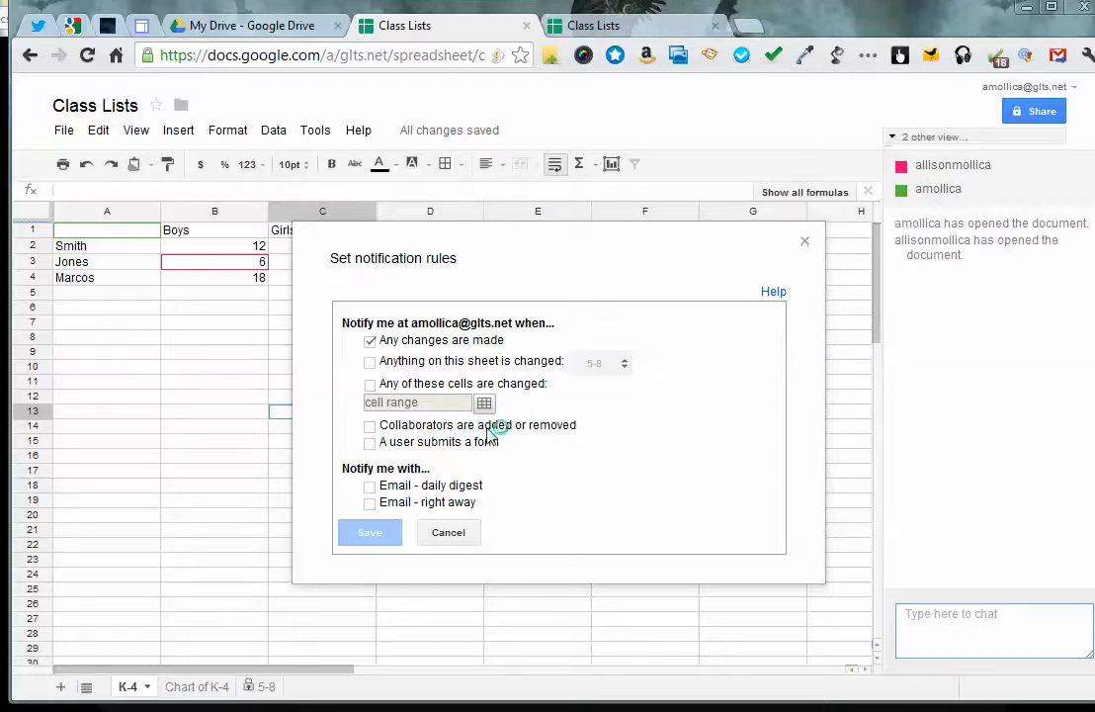
# Try the notification rules for collaborator changes and form submissions, and cancel the notification settings without saving
pyautogui.click(371, 427)
pyautogui.click(370, 427)
pyautogui.click(372, 445)
pyautogui.click(372, 342)
pyautogui.click(370, 443)
pyautogui.click(456, 535)
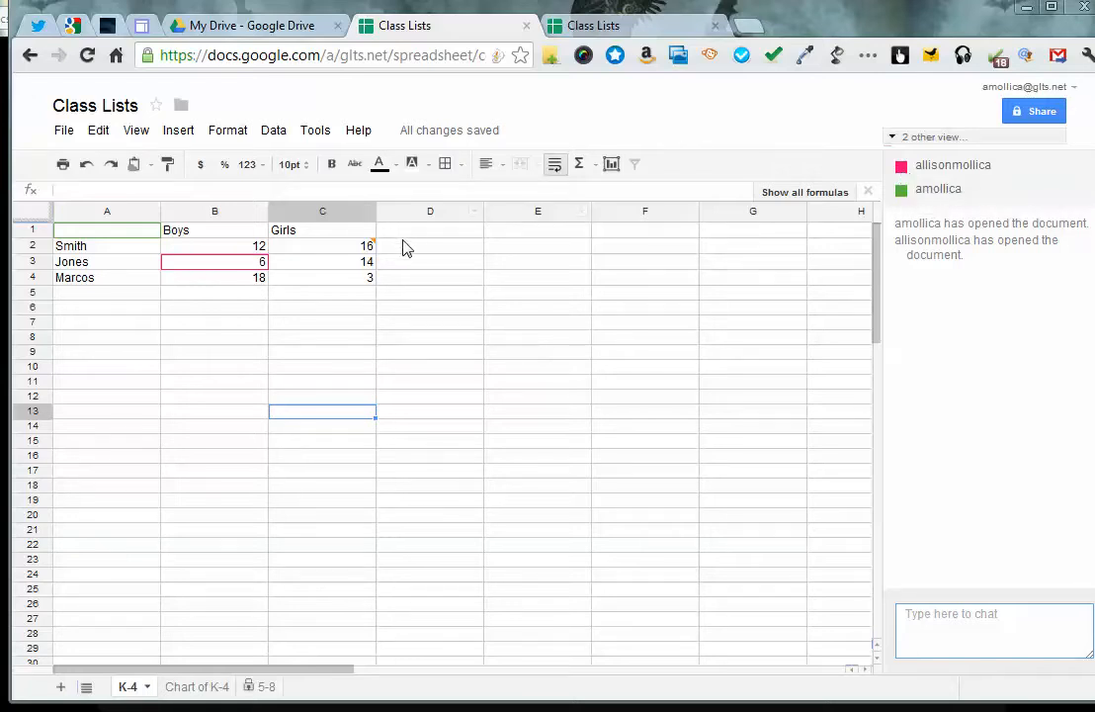
# Close the second Class Lists browser tab, which shows the Chart of K-4, and return to the K-4 data sheet
pyautogui.moveTo(368, 255)
pyautogui.click(662, 25)
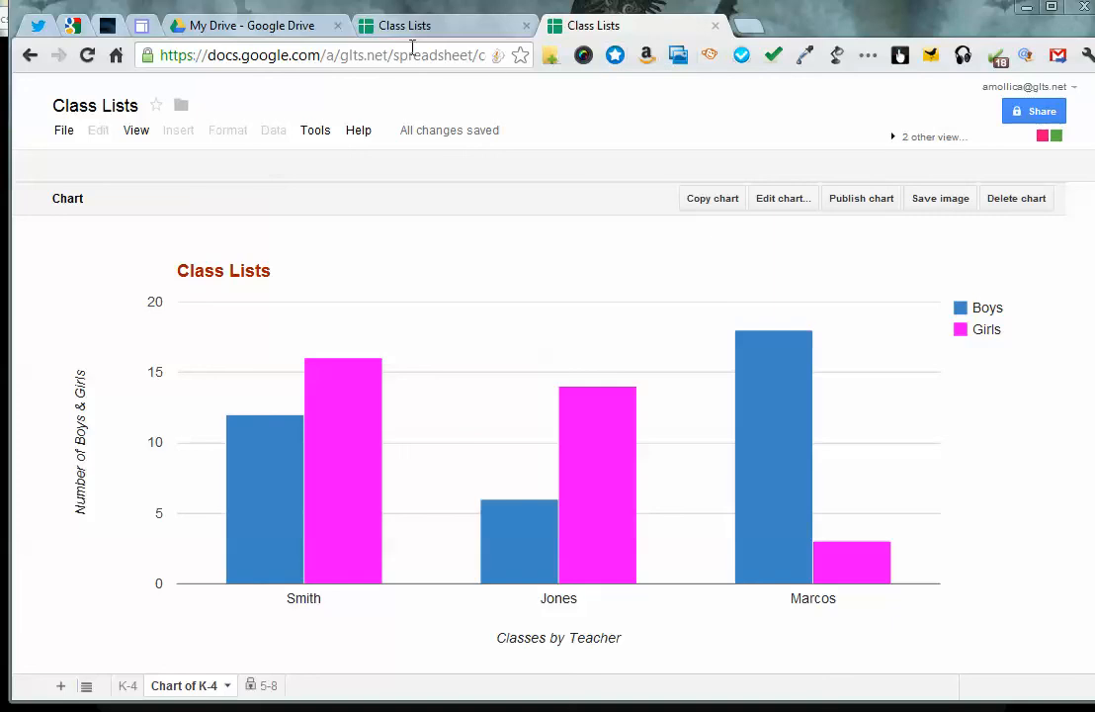
pyautogui.hotkey('ctrl', 'w')
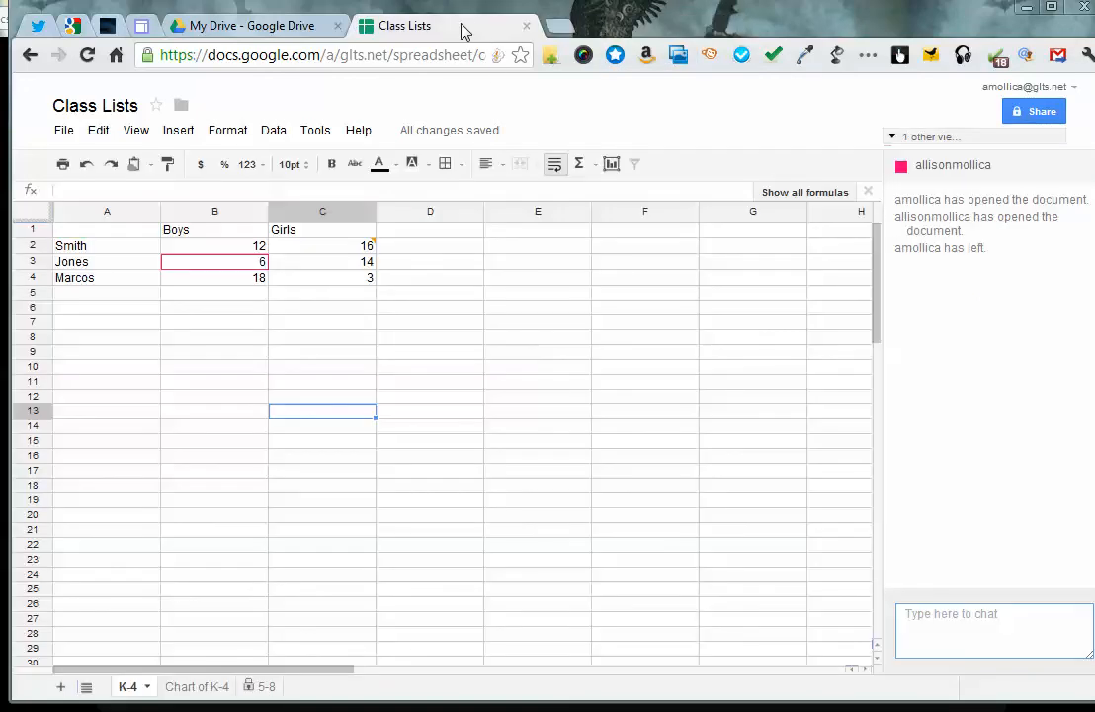